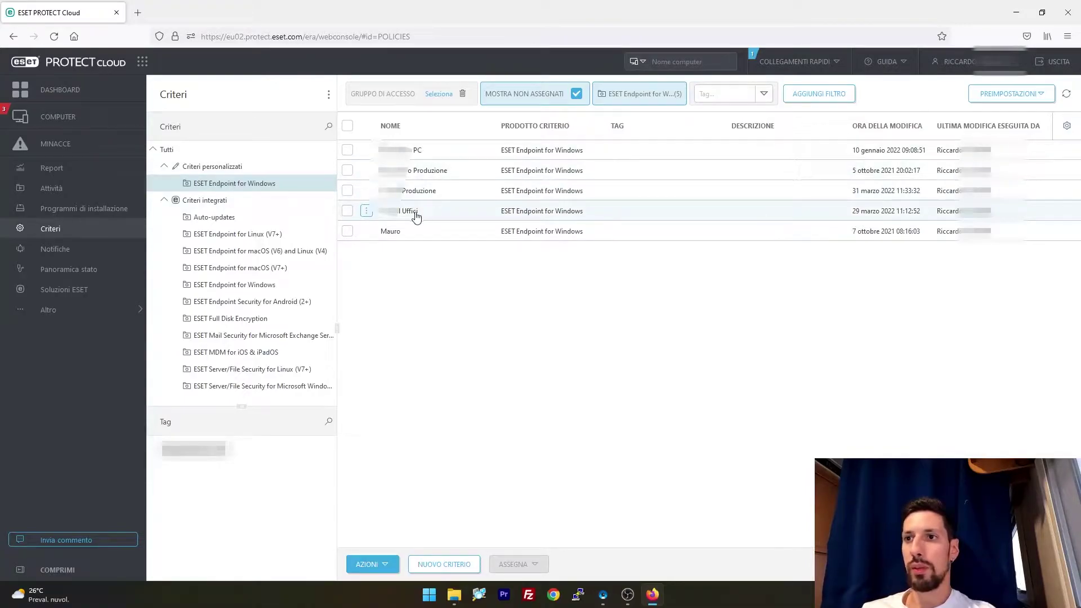
Open the last custom ESET Endpoint for Windows policy for editing and compare its detection engine settings with the local Endpoint Antivirus configuration page.
{"action": "right_click", "coordinate": [400, 230]}
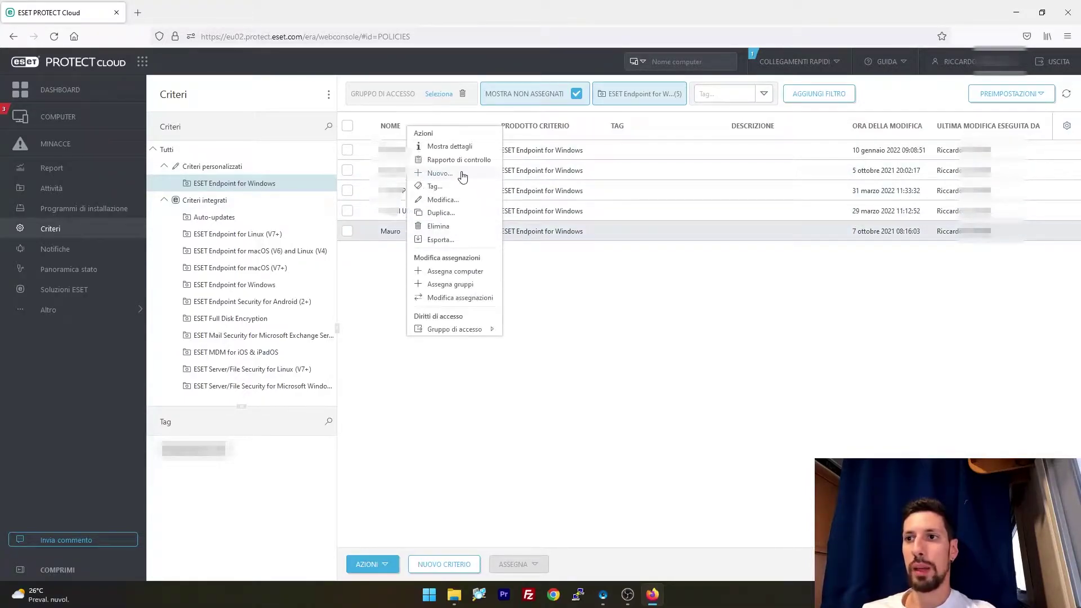
{"action": "left_click", "coordinate": [452, 200]}
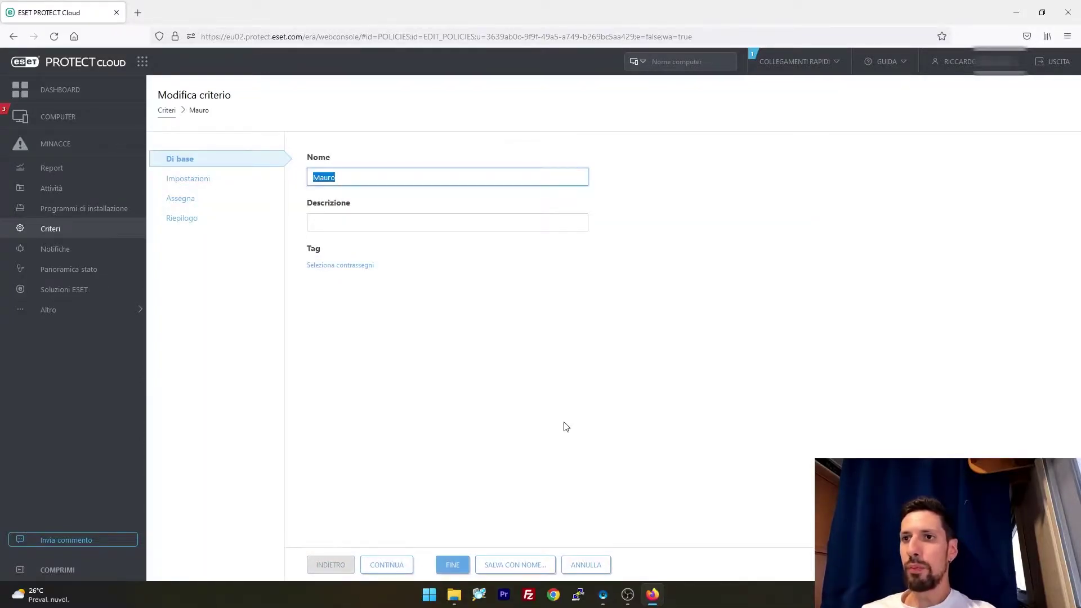
{"action": "left_click", "coordinate": [231, 185]}
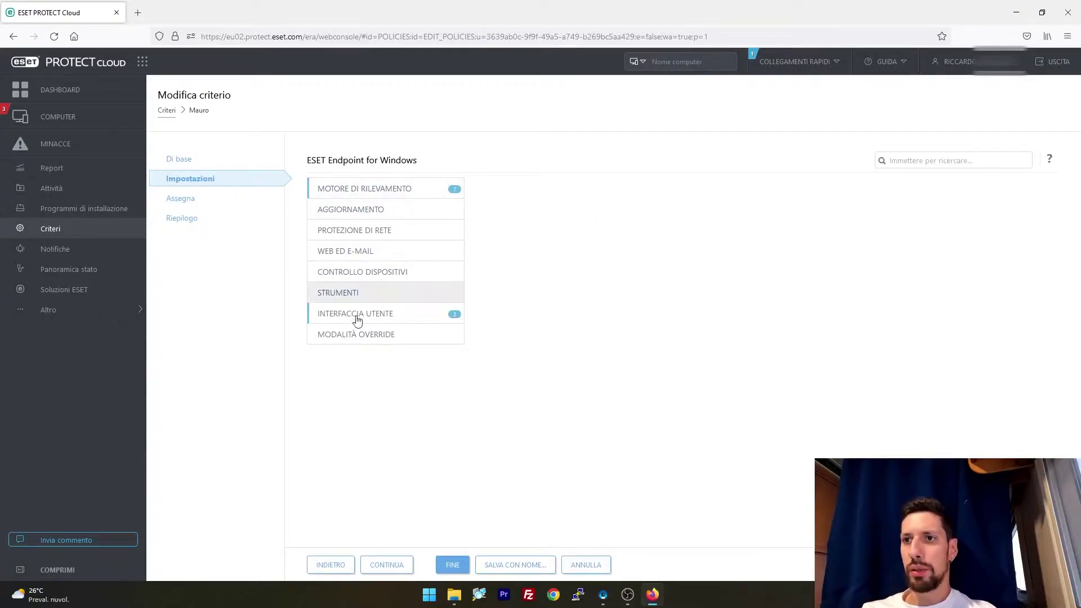
{"action": "left_click", "coordinate": [362, 191]}
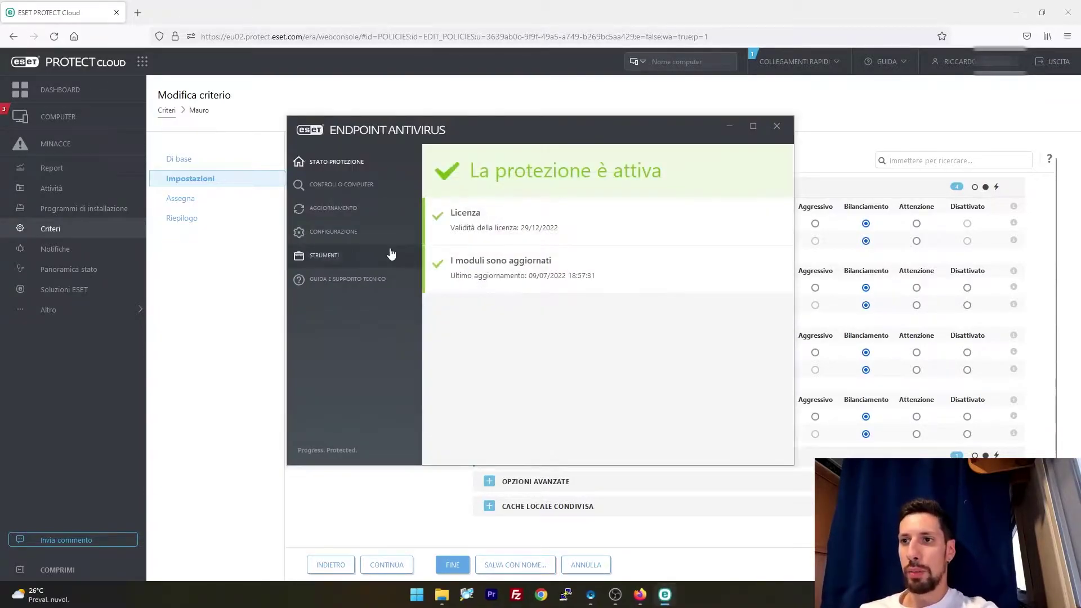
{"action": "left_click", "coordinate": [353, 232]}
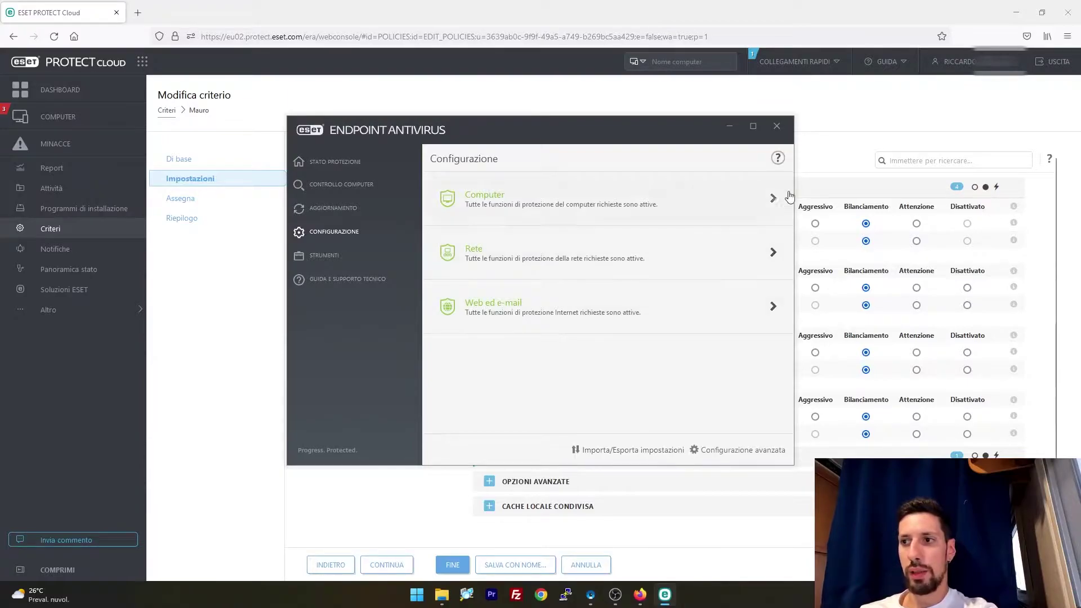
{"action": "left_click", "coordinate": [776, 126]}
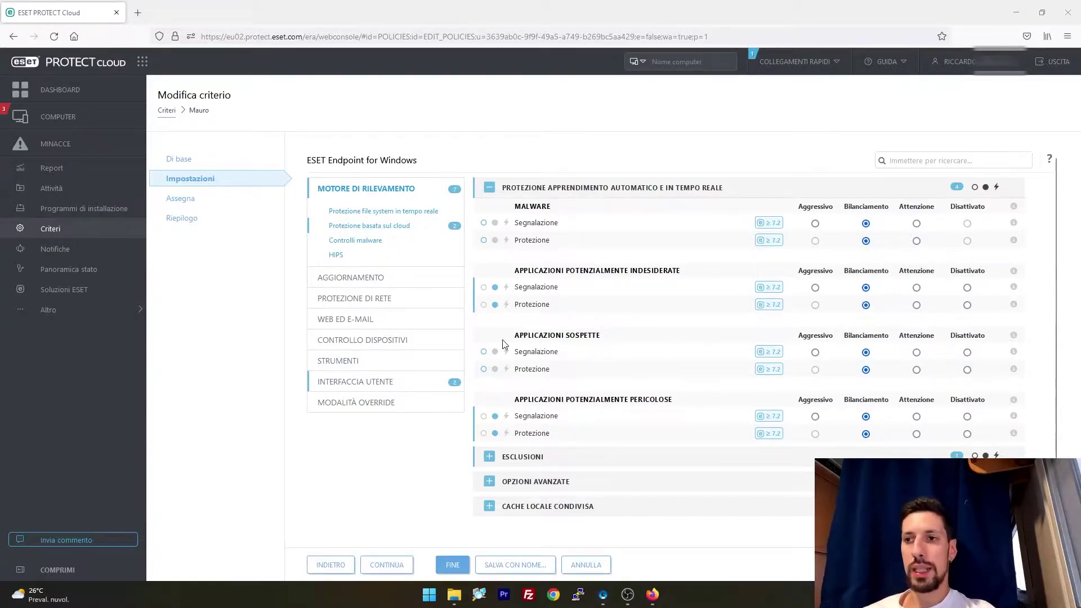
Review the policy's update, network protection and firewall settings, and leave the policy without saving.
{"action": "left_click", "coordinate": [349, 271]}
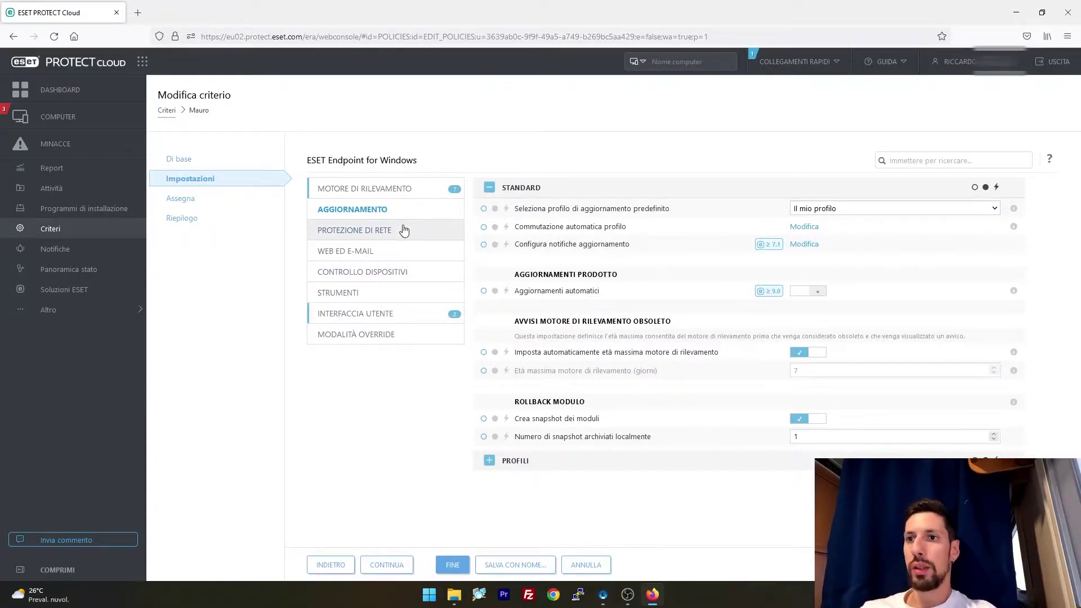
{"action": "left_click", "coordinate": [404, 230]}
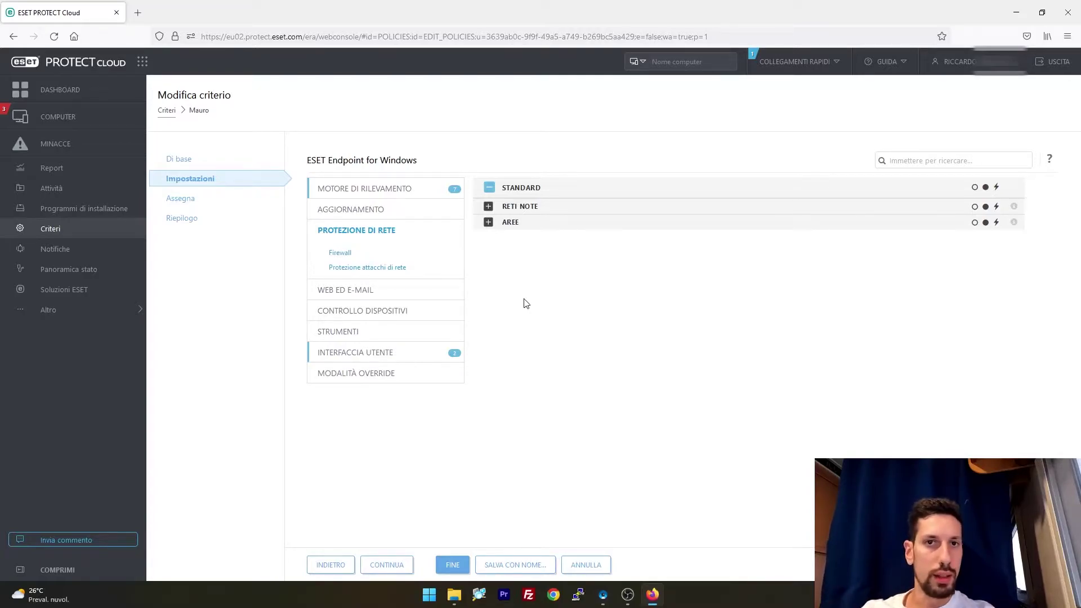
{"action": "left_click", "coordinate": [363, 253]}
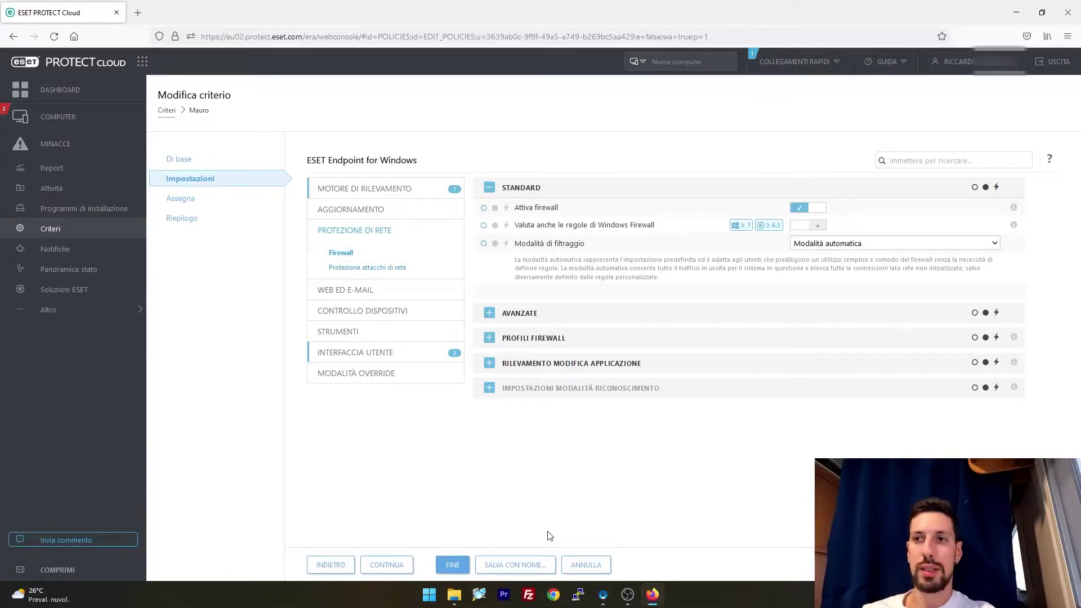
{"action": "left_click", "coordinate": [589, 565]}
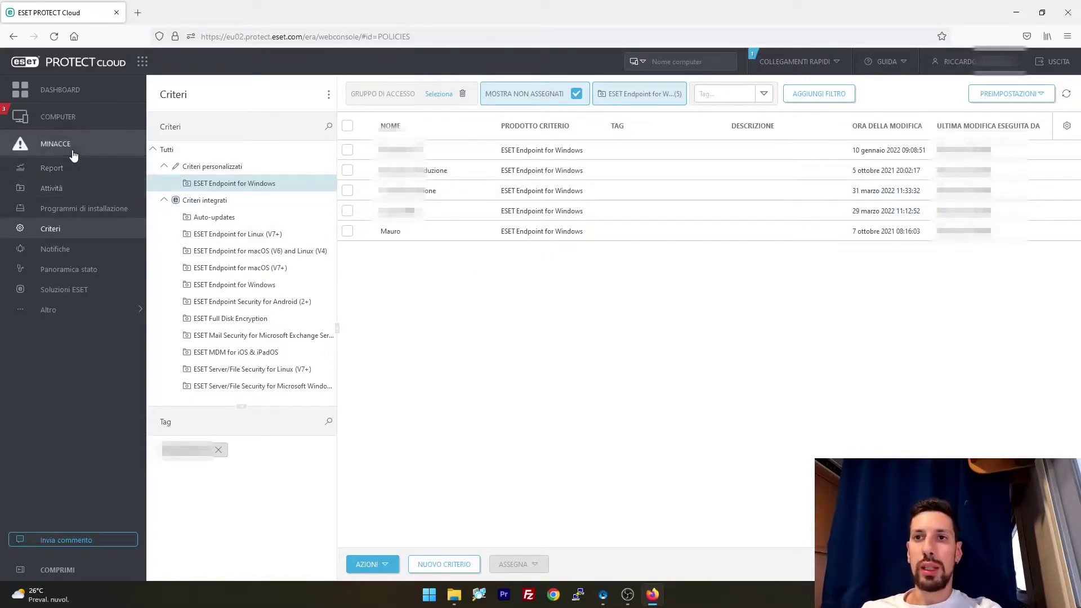
View the computer list and the group actions available for Tutti, such as creating a static group.
{"action": "left_click", "coordinate": [54, 118]}
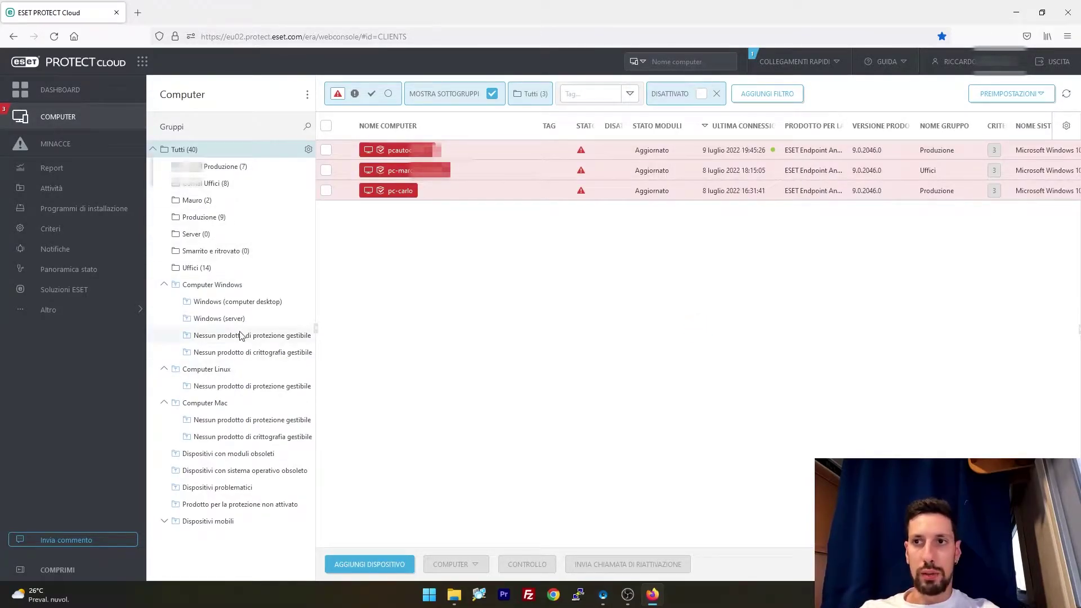
{"action": "left_click", "coordinate": [308, 151]}
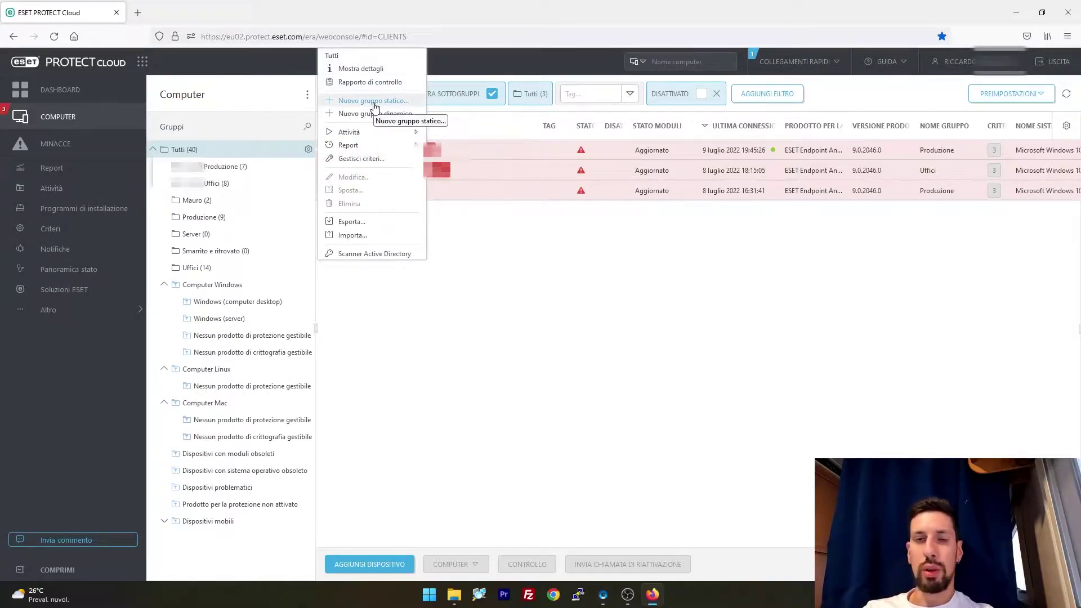
{"action": "left_click", "coordinate": [345, 270]}
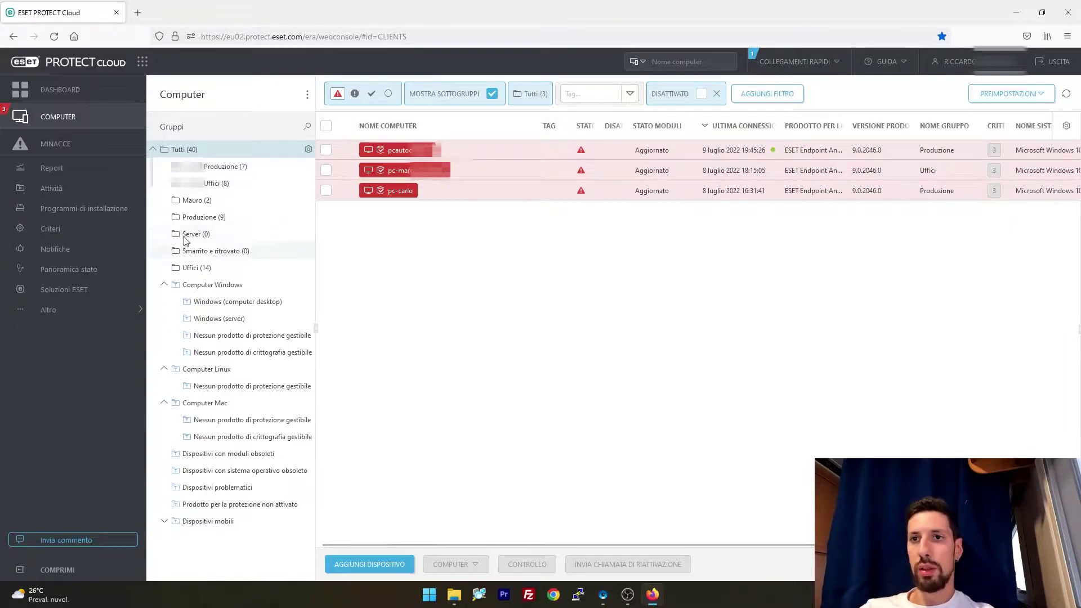
Create a customized Windows installer for the ESET Management Agent that uses GPO or SCCM for distribution.
{"action": "left_click", "coordinate": [93, 212]}
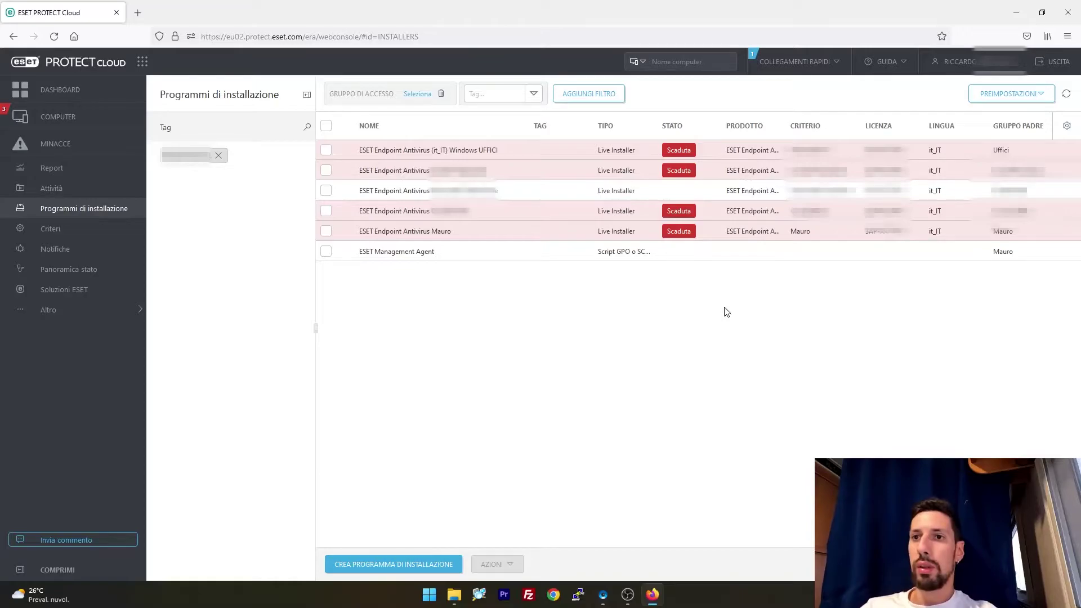
{"action": "left_click", "coordinate": [374, 568]}
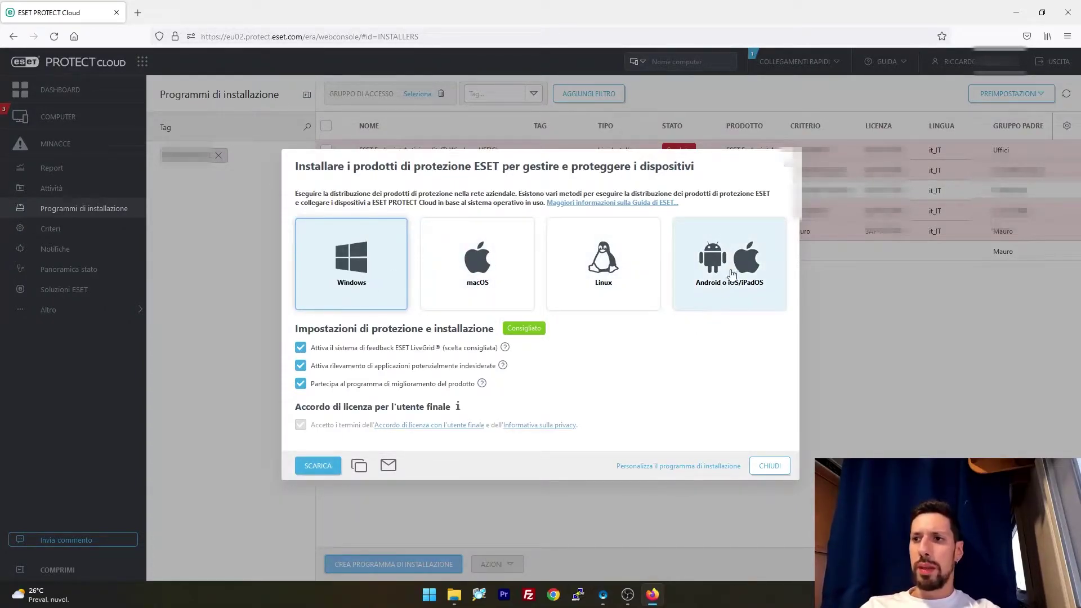
{"action": "left_click", "coordinate": [642, 471]}
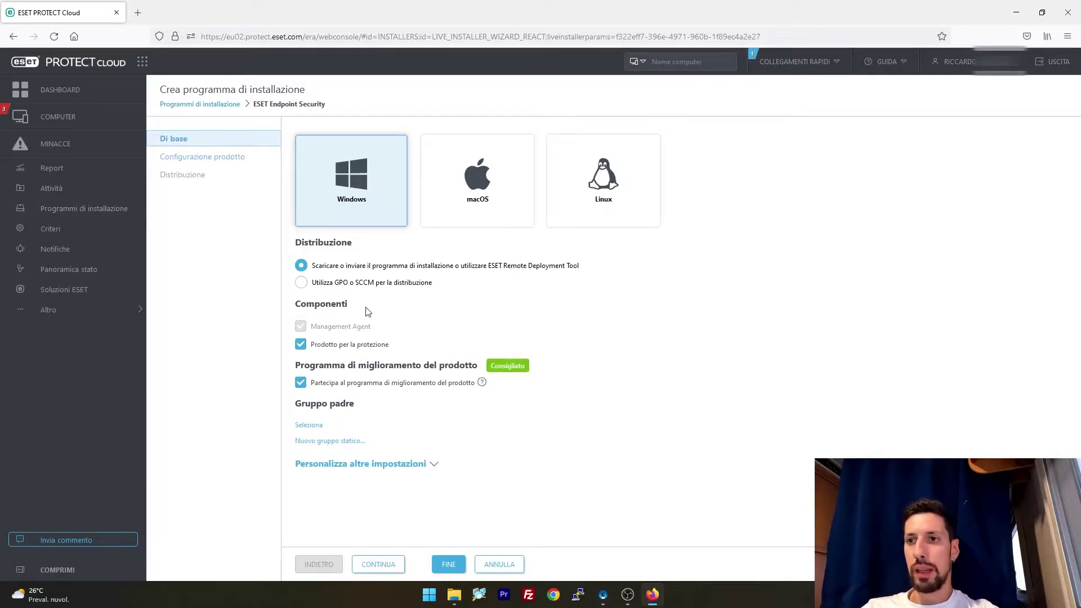
{"action": "left_click", "coordinate": [329, 286]}
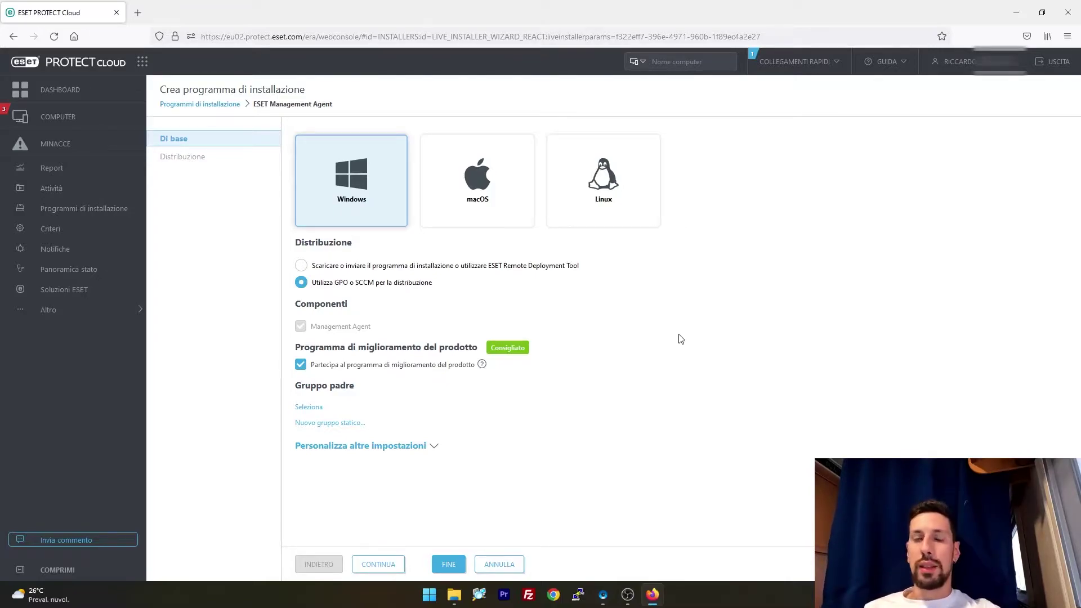
{"action": "left_click", "coordinate": [449, 564]}
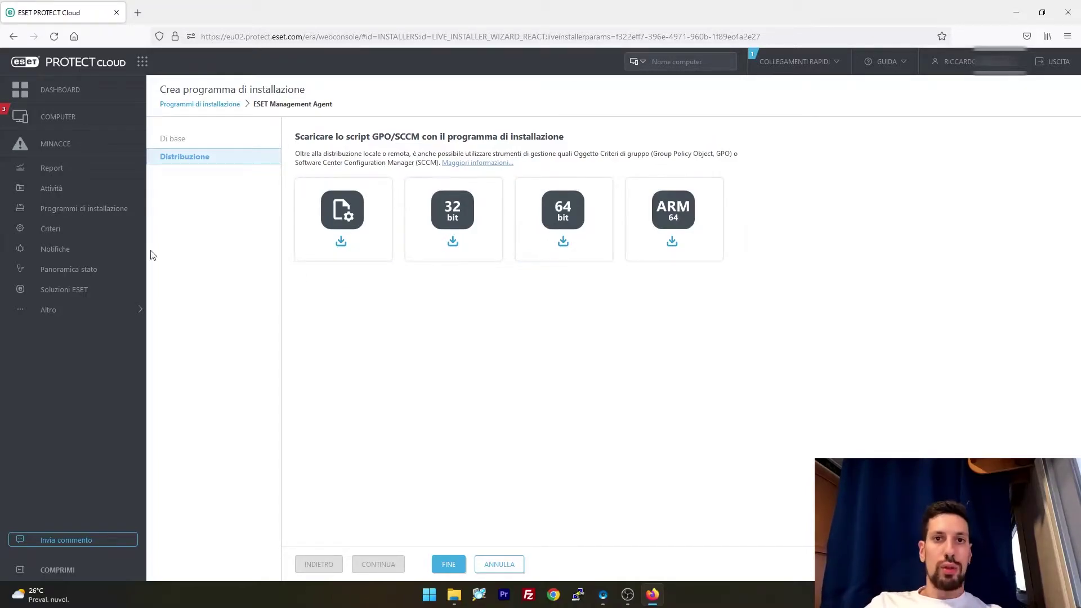
Examine the available task types, including the operating system's software uninstallation tasks.
{"action": "left_click", "coordinate": [82, 187]}
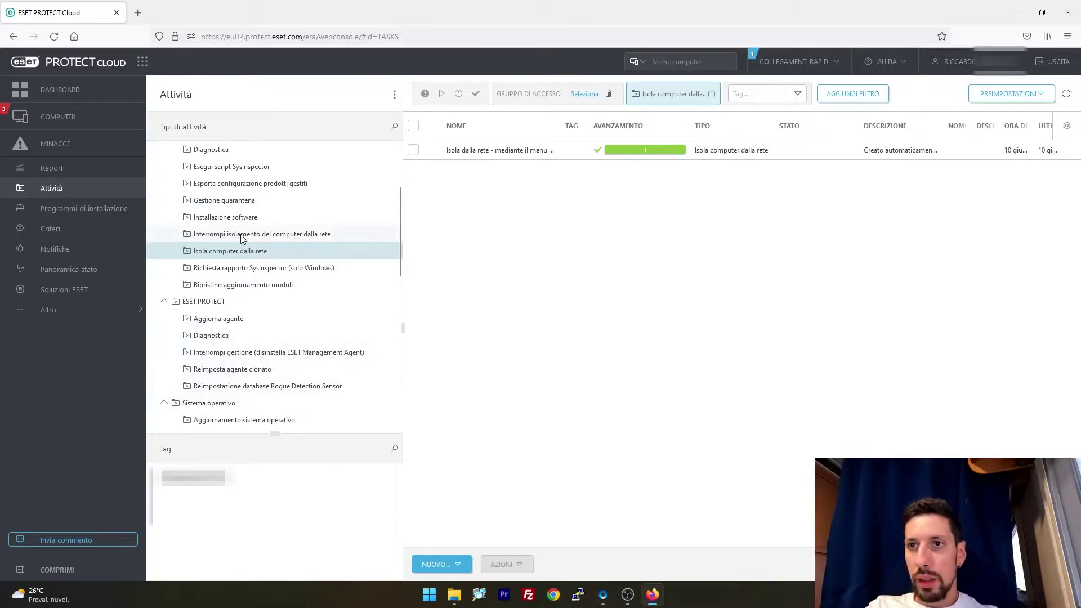
{"action": "scroll", "coordinate": [242, 239], "scroll_direction": "down", "scroll_amount": 2}
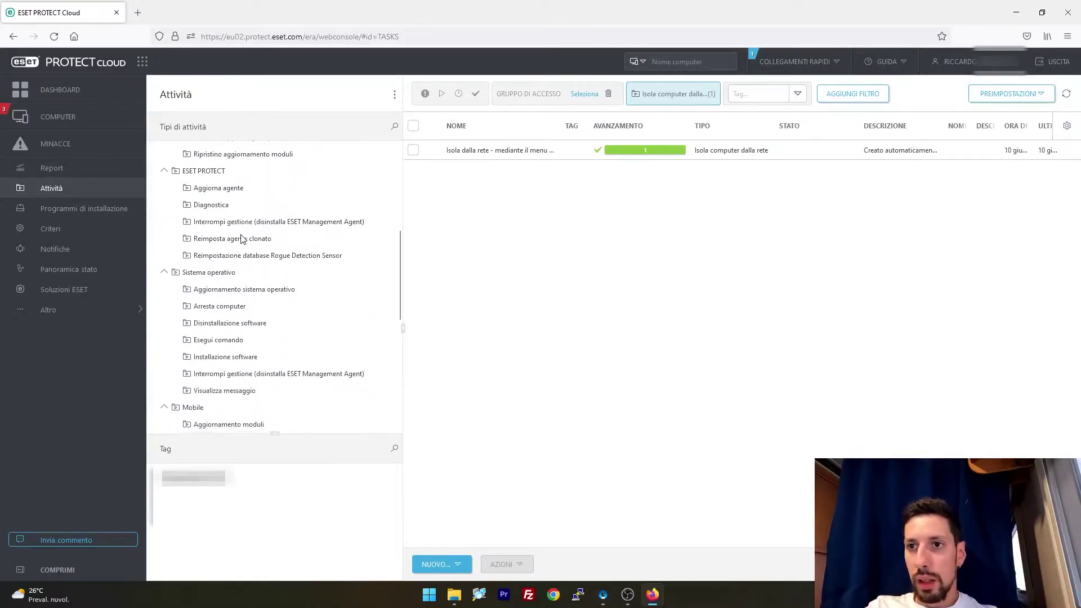
{"action": "left_click", "coordinate": [235, 326]}
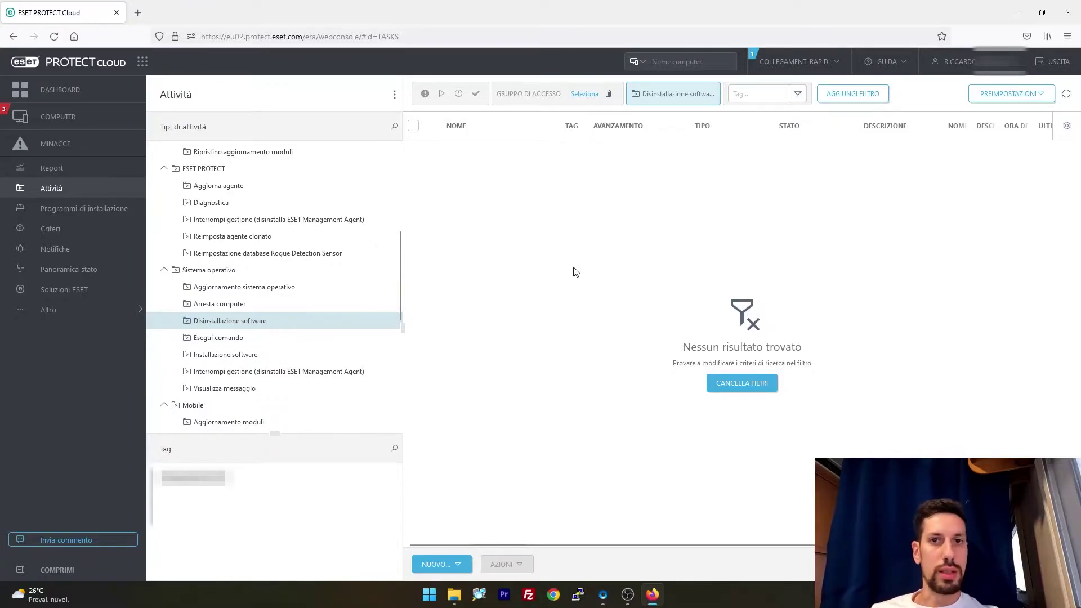
{"action": "scroll", "coordinate": [287, 260], "scroll_direction": "up", "scroll_amount": 3}
{"action": "scroll", "coordinate": [233, 284], "scroll_direction": "down", "scroll_amount": 3}
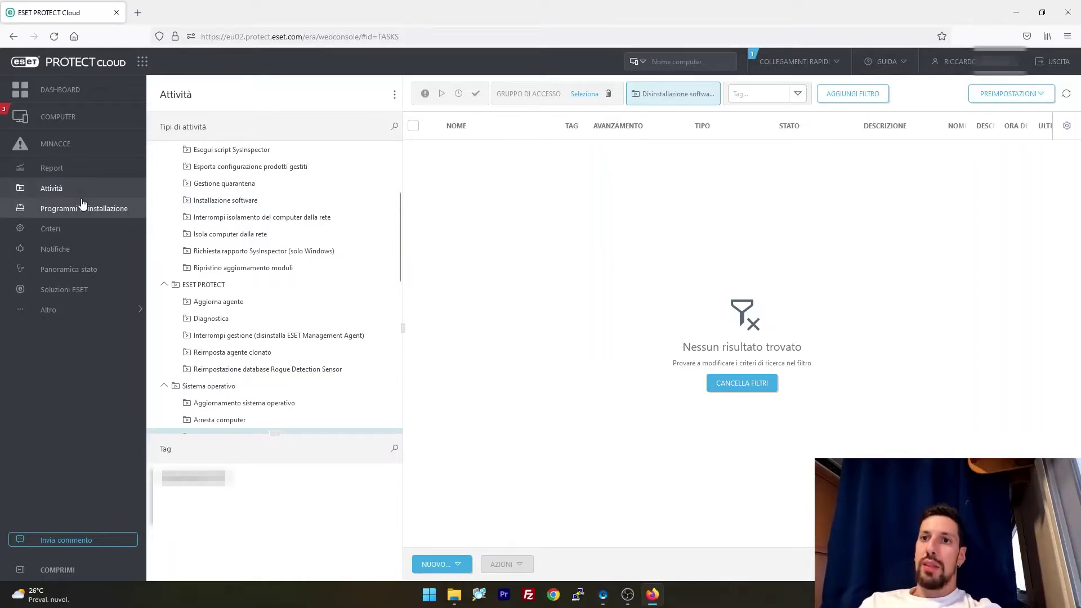
Check the installer list, and review the dashboard's status overview and incident overview.
{"action": "left_click", "coordinate": [82, 202]}
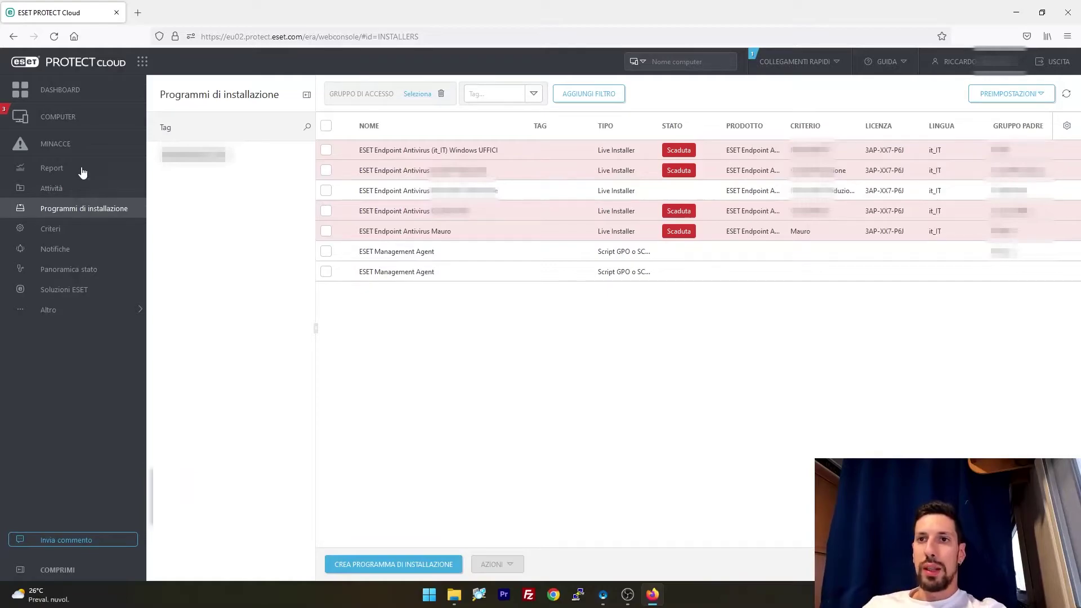
{"action": "left_click", "coordinate": [59, 97]}
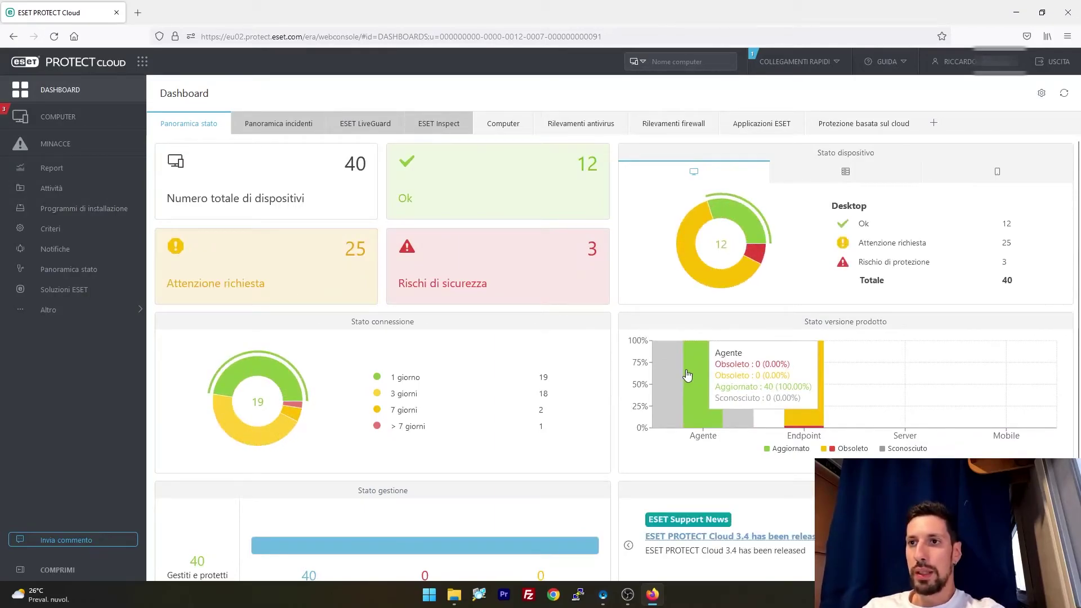
{"action": "left_click", "coordinate": [287, 121]}
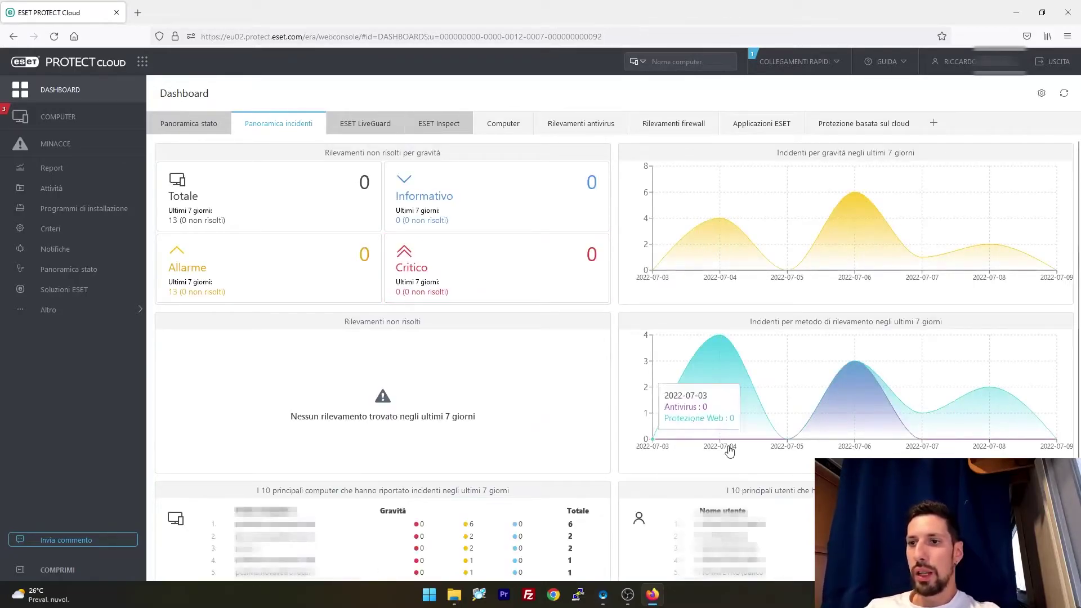
{"action": "mouse_move", "coordinate": [656, 421]}
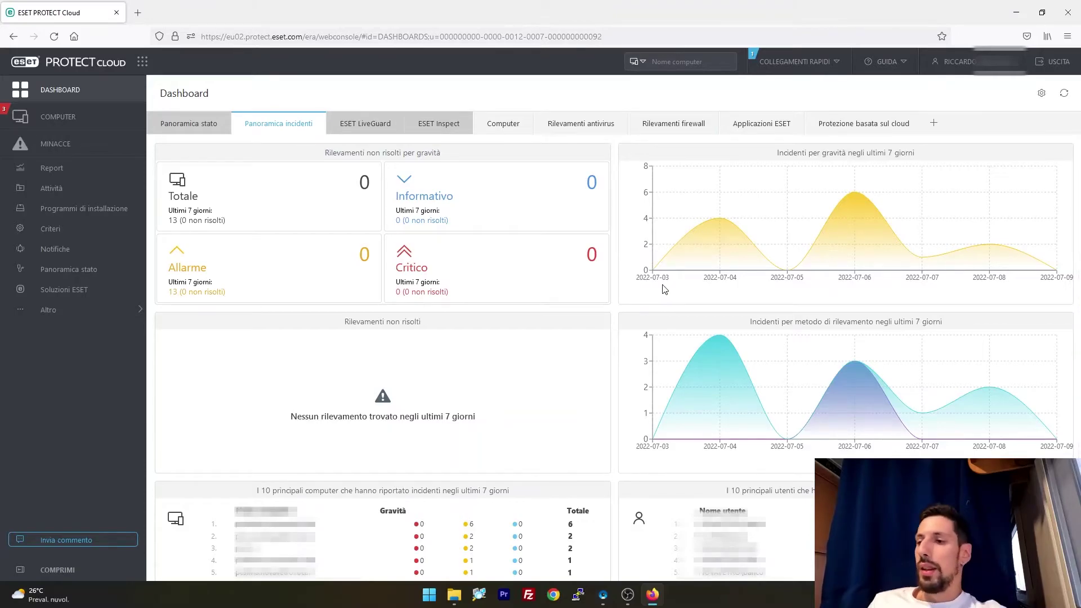
Review the list of detected threats and browse the report template categories down to the antivirus detections.
{"action": "left_click", "coordinate": [73, 144]}
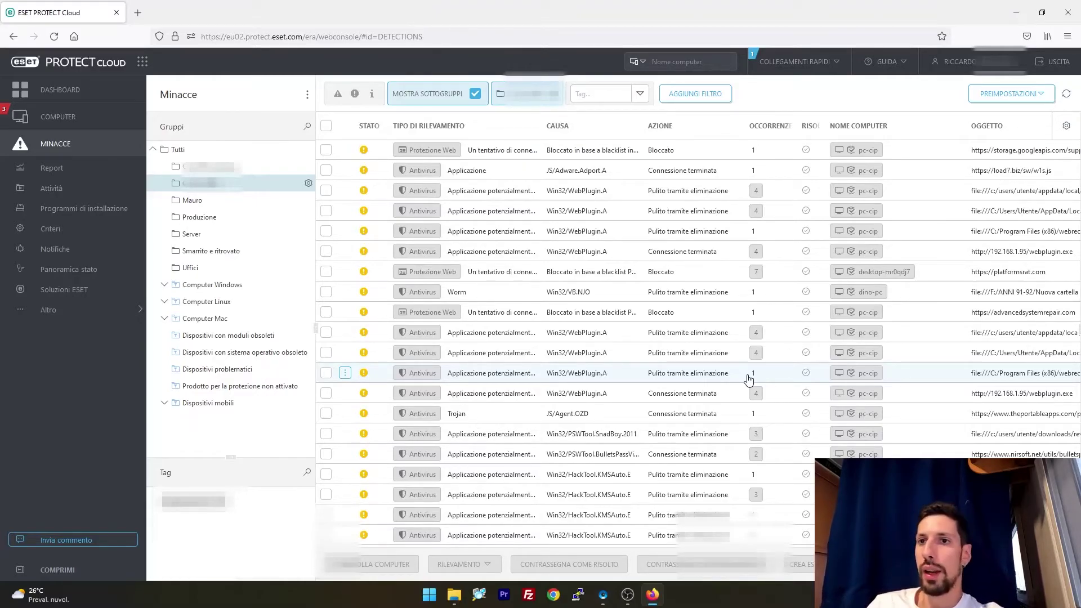
{"action": "left_click", "coordinate": [80, 167]}
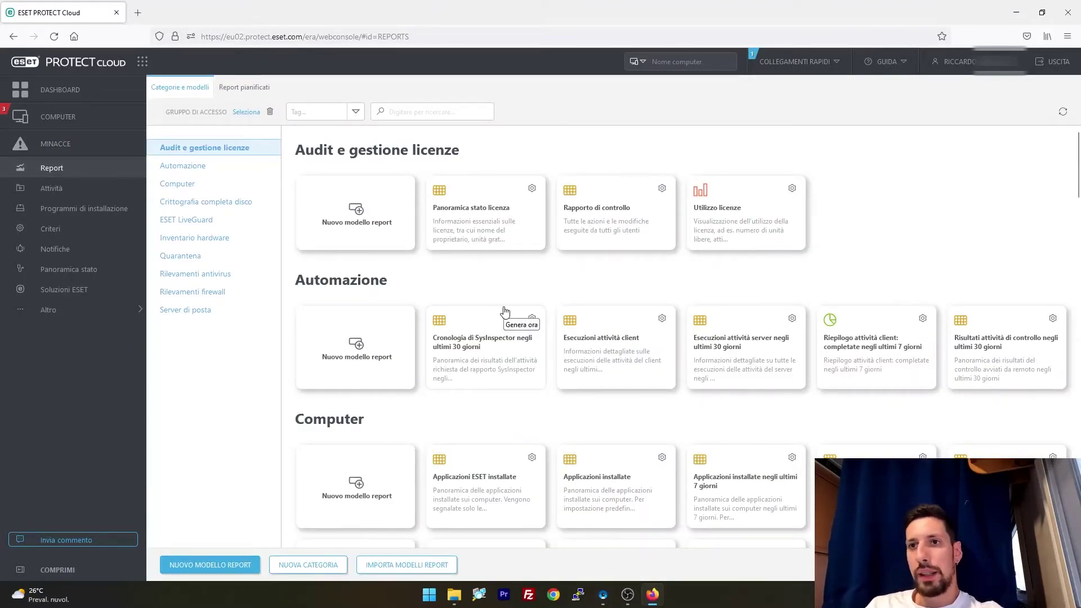
{"action": "scroll", "coordinate": [505, 311], "scroll_direction": "down", "scroll_amount": 15}
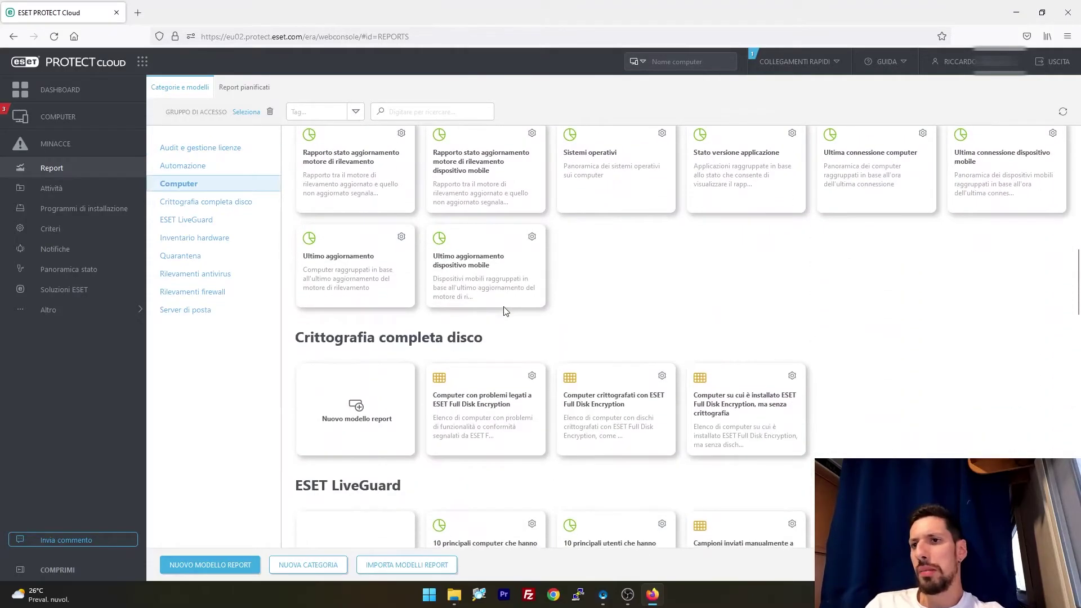
{"action": "scroll", "coordinate": [505, 311], "scroll_direction": "down", "scroll_amount": 10}
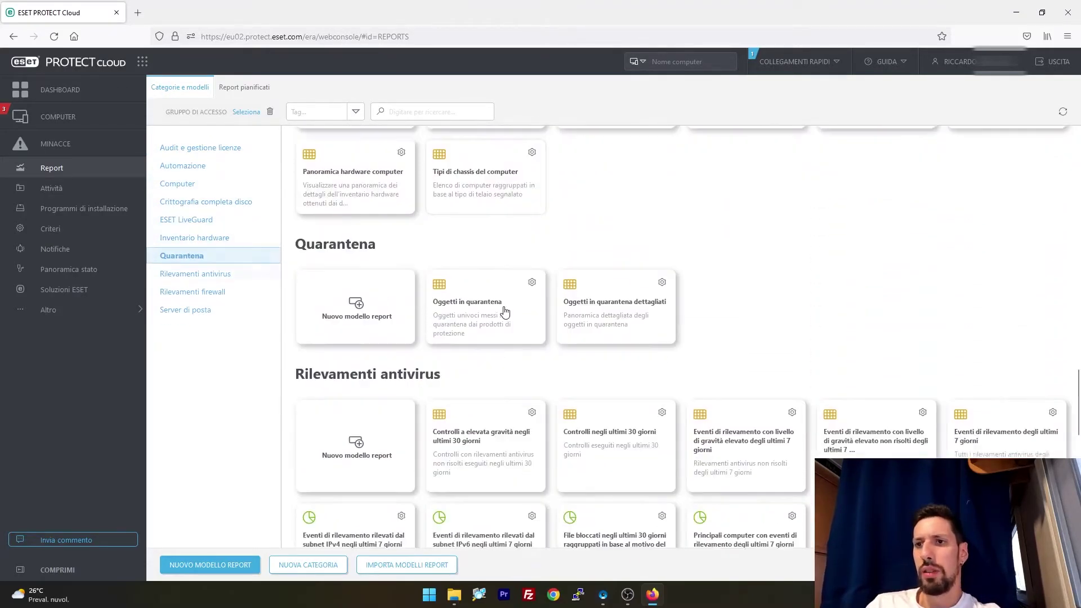
{"action": "scroll", "coordinate": [505, 312], "scroll_direction": "down", "scroll_amount": 5}
Review the notification rules and the mapped user accounts under access rights.
{"action": "left_click", "coordinate": [84, 248]}
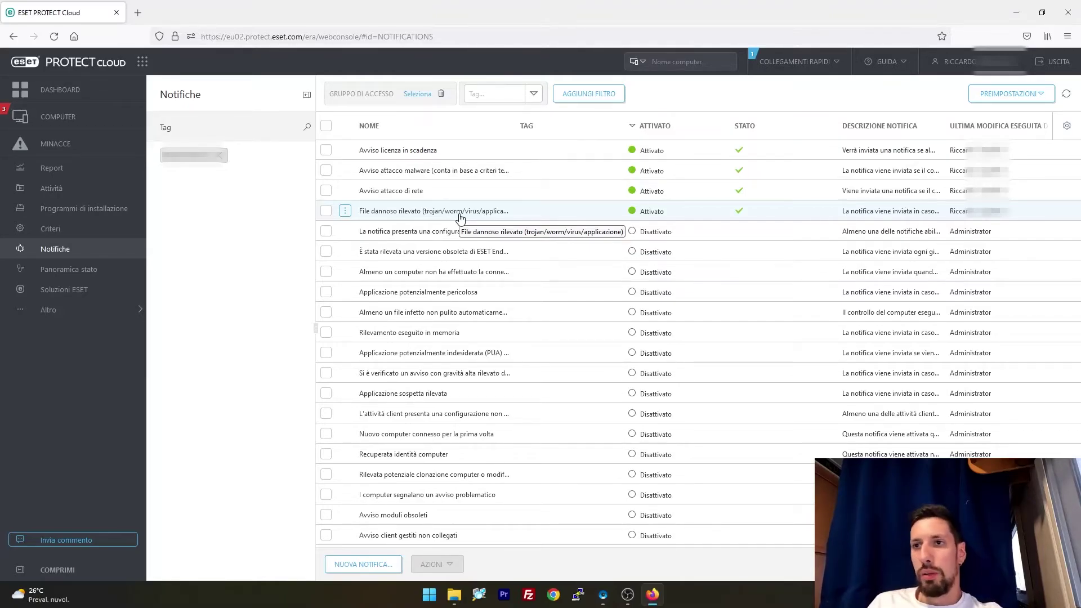
{"action": "left_click", "coordinate": [48, 309]}
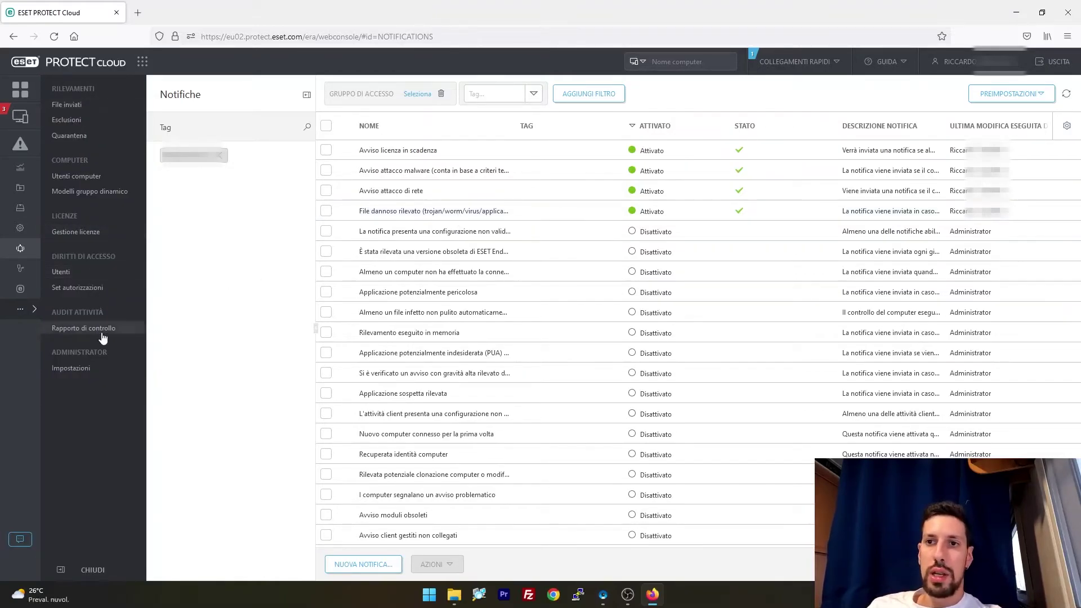
{"action": "left_click", "coordinate": [115, 272]}
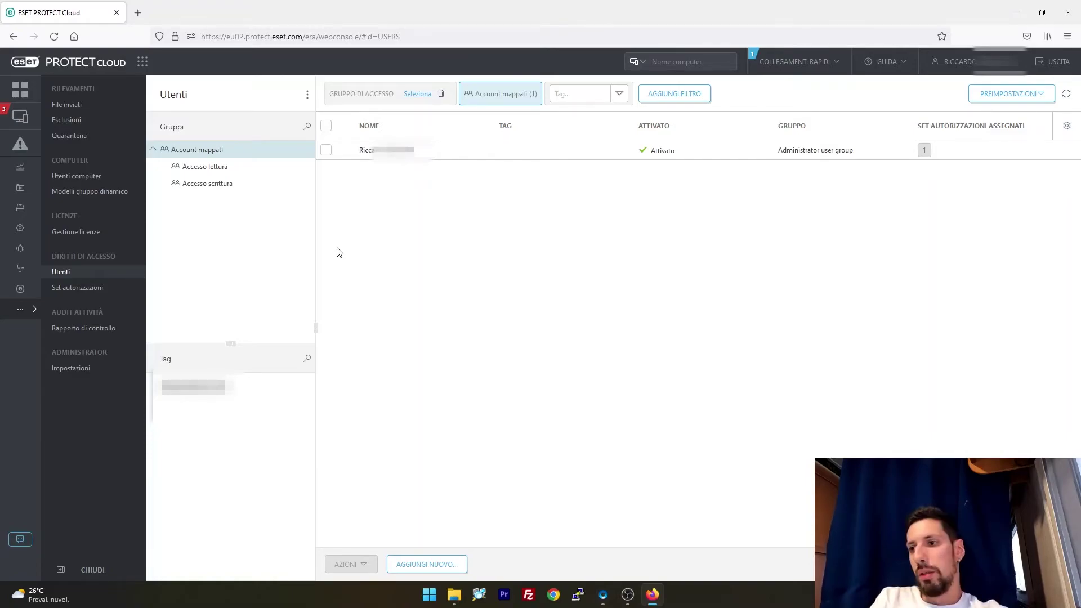
Browse the task types, show the existing "Isola computer dalla rete" tasks, and return to the dashboard.
{"action": "left_click", "coordinate": [34, 309]}
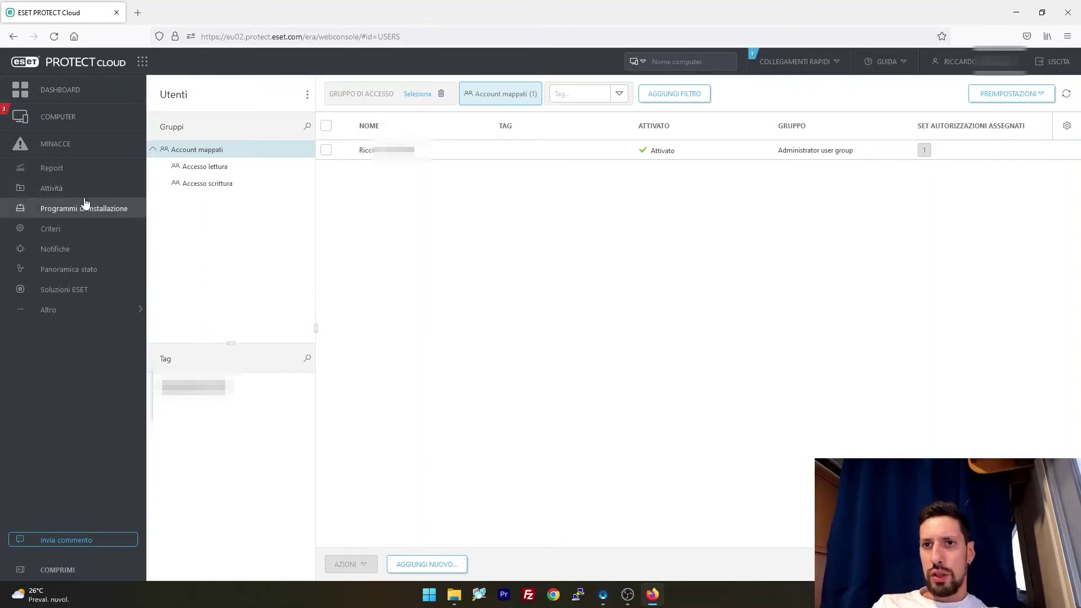
{"action": "left_click", "coordinate": [103, 191]}
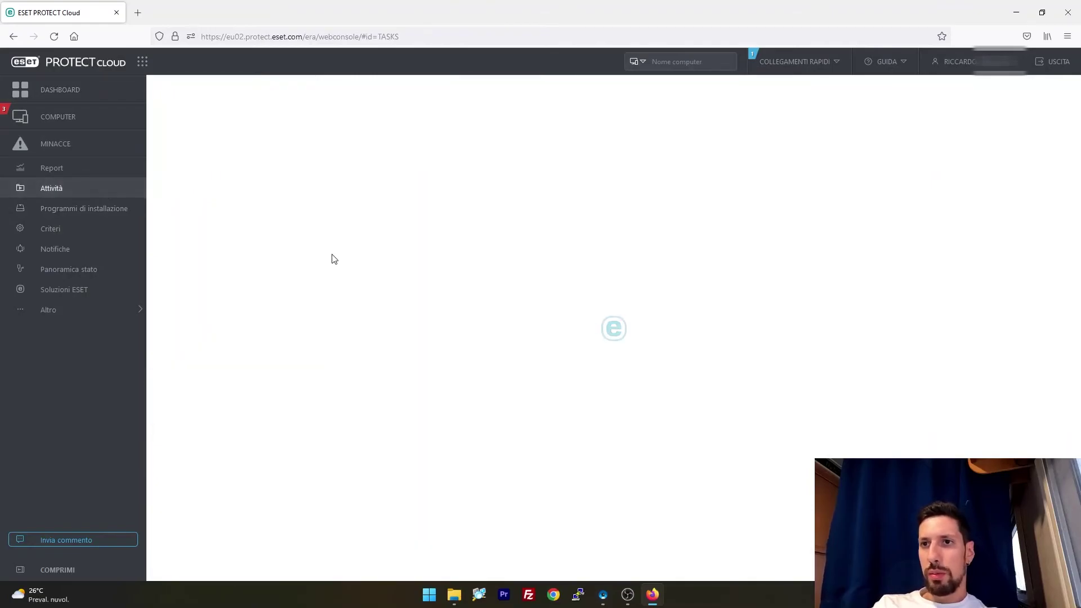
{"action": "scroll", "coordinate": [292, 225], "scroll_direction": "up", "scroll_amount": 5}
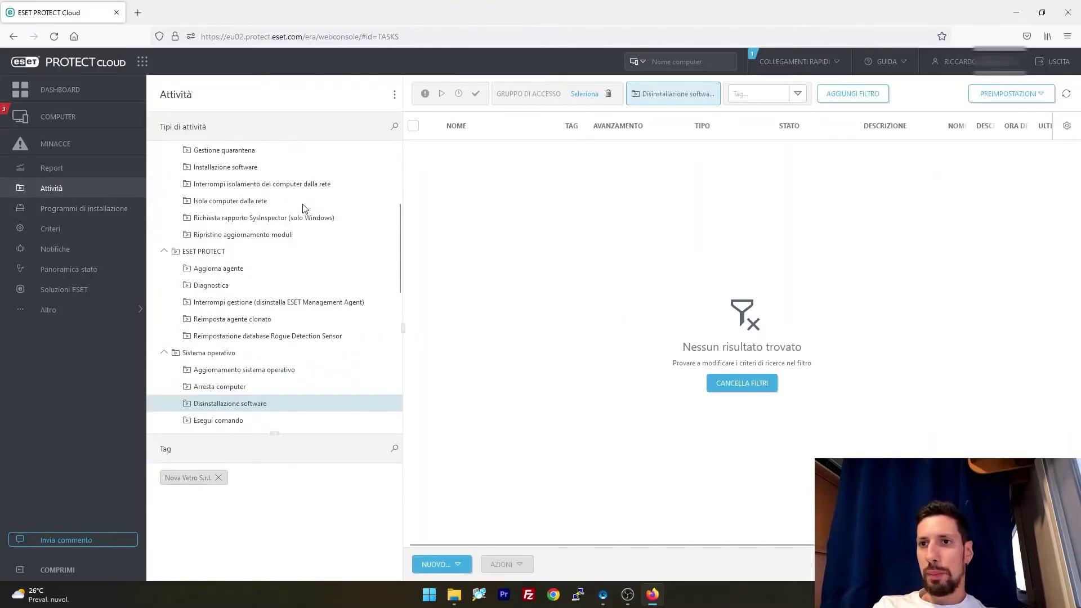
{"action": "scroll", "coordinate": [290, 270], "scroll_direction": "down", "scroll_amount": 10}
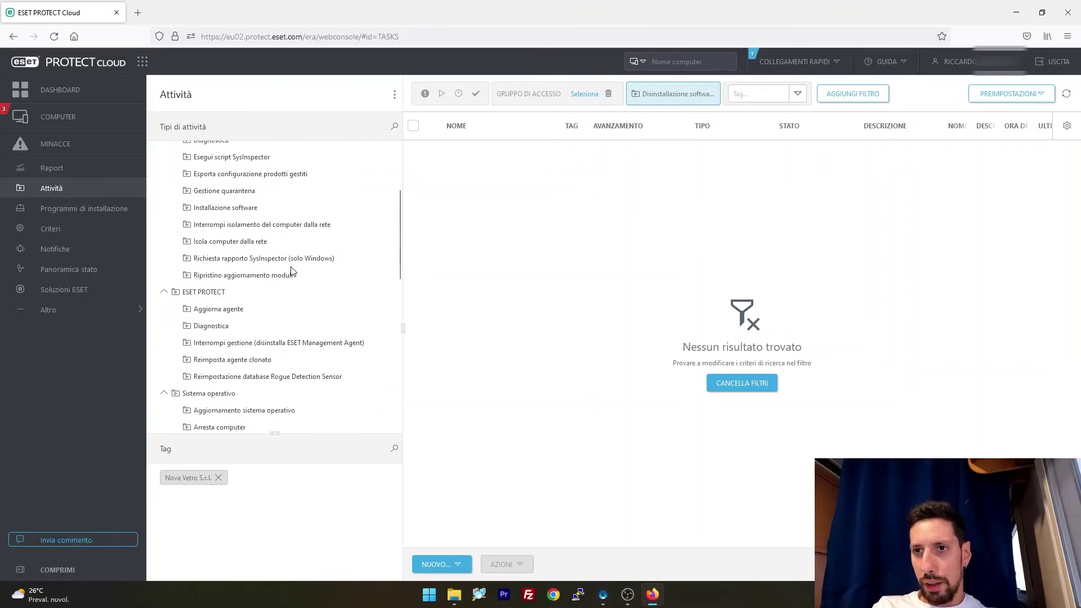
{"action": "scroll", "coordinate": [293, 270], "scroll_direction": "up", "scroll_amount": 5}
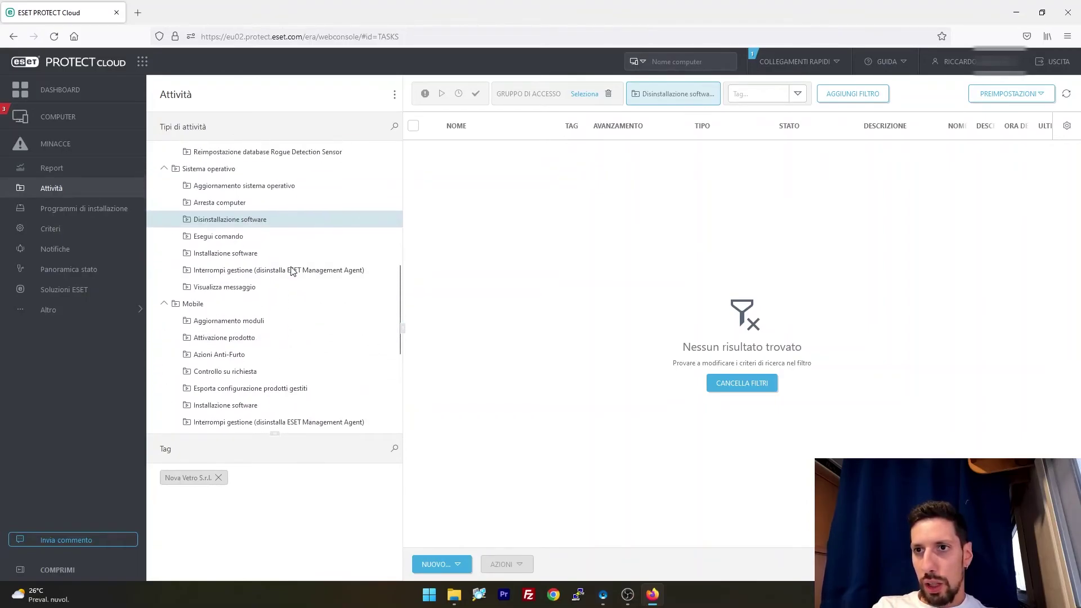
{"action": "scroll", "coordinate": [292, 271], "scroll_direction": "up", "scroll_amount": 2}
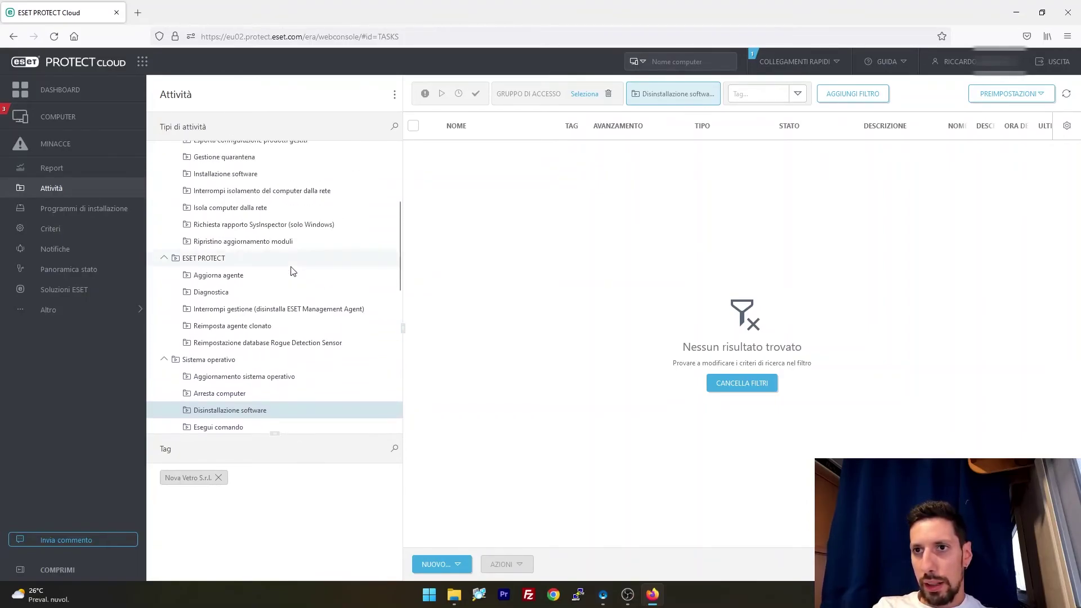
{"action": "left_click", "coordinate": [240, 263]}
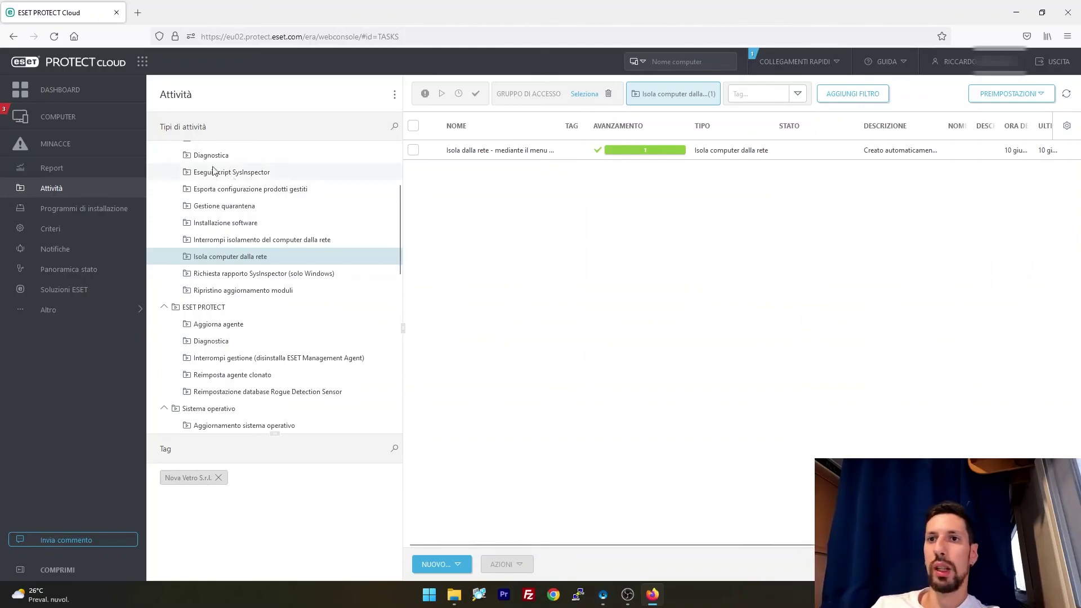
{"action": "left_click", "coordinate": [53, 90]}
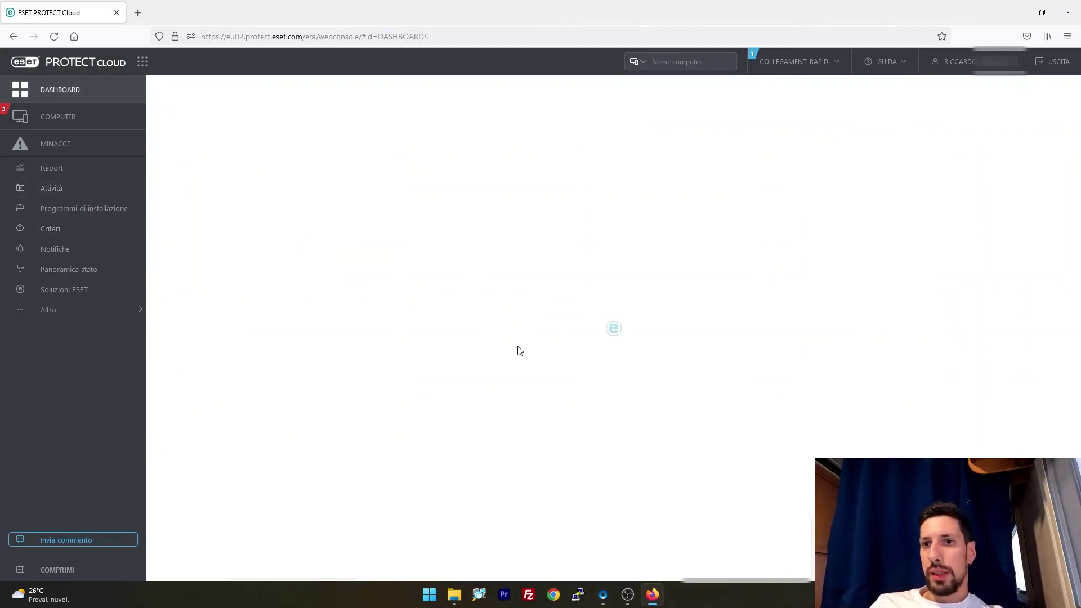